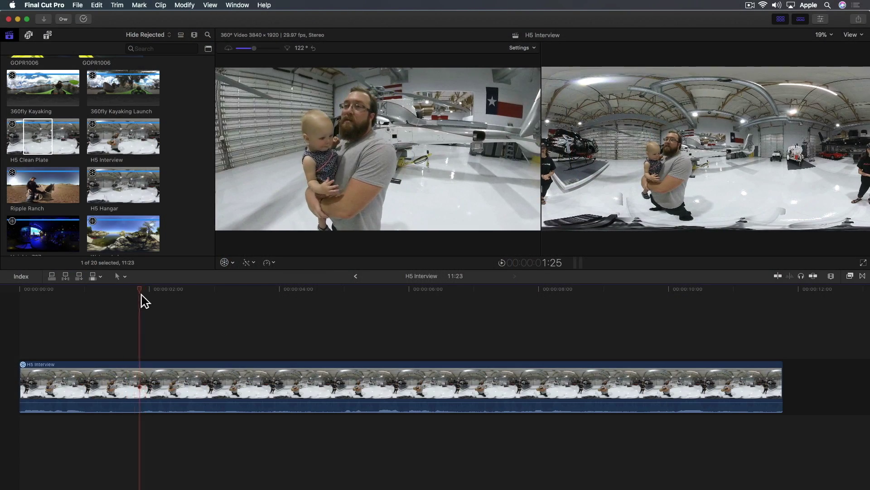
Look around the H5 Interview frame and the H5 Clean Plate clip in the 360° viewer to compare the two shots
{"action": "left_click_drag", "start_coordinate": [382, 175], "coordinate": [317, 150]}
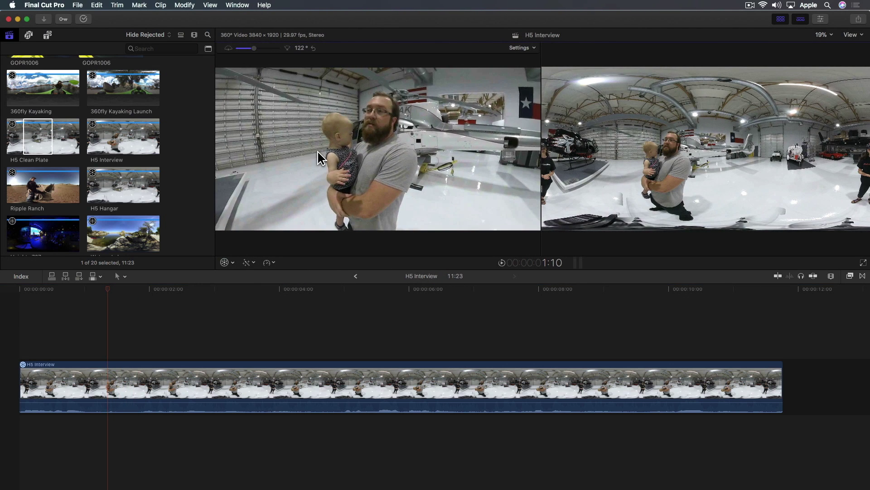
{"action": "left_click", "coordinate": [51, 144]}
{"action": "left_click_drag", "start_coordinate": [227, 161], "coordinate": [361, 166]}
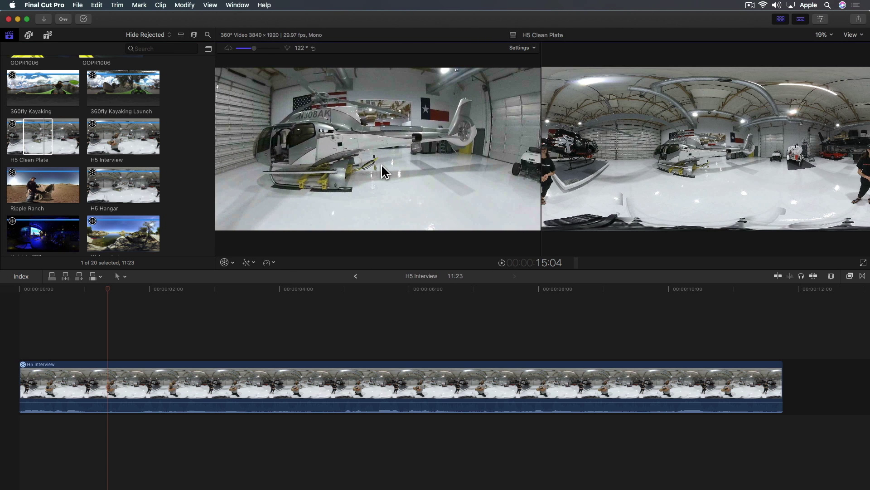
{"action": "left_click_drag", "start_coordinate": [381, 165], "coordinate": [327, 182]}
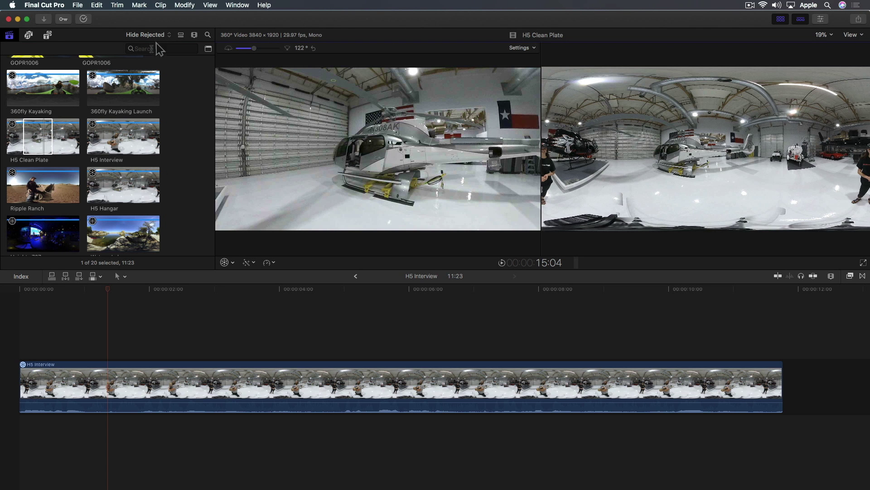
Connect the H5 Clean Plate clip above H5 Interview, starting at the beginning of the timeline, and look over the covered frame
{"action": "key", "text": "s"}
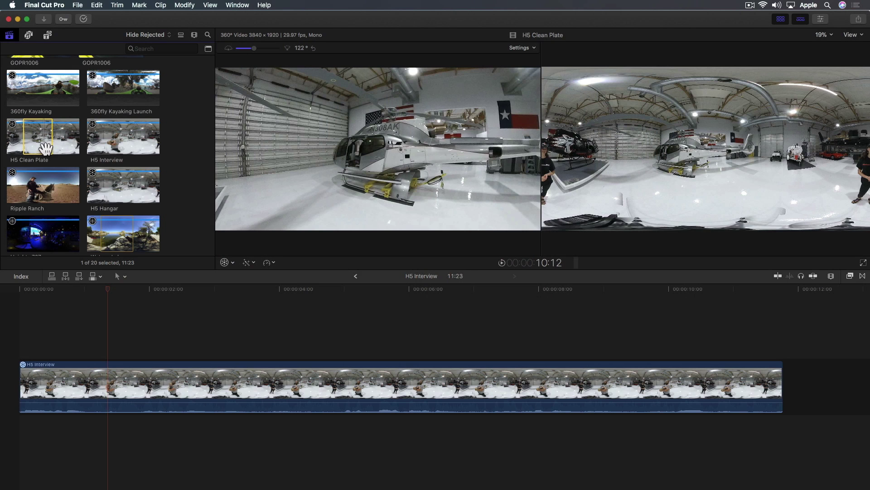
{"action": "left_click_drag", "start_coordinate": [67, 293], "coordinate": [17, 336]}
{"action": "left_click", "coordinate": [140, 297]}
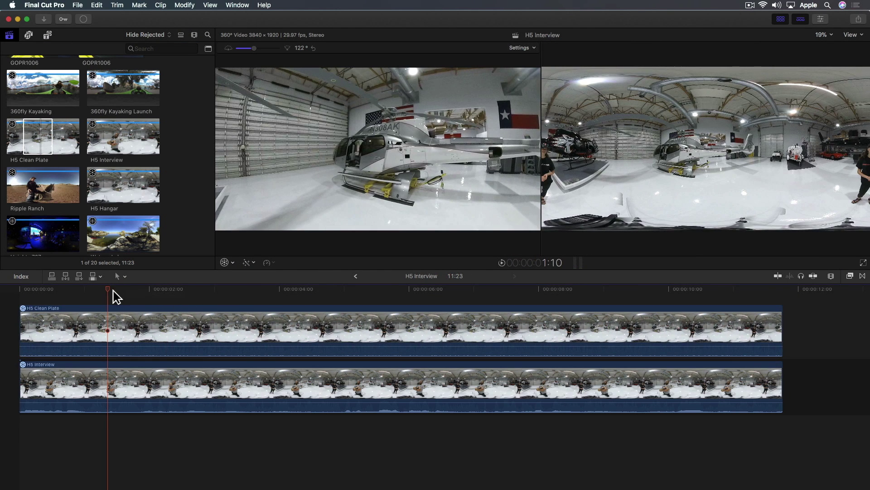
{"action": "left_click_drag", "start_coordinate": [361, 184], "coordinate": [319, 190]}
Trim-crop the H5 Clean Plate clip to a region covering the interviewer from above his head to the floor, Left about 1057 px, Right about 1920 px
{"action": "left_click", "coordinate": [220, 335]}
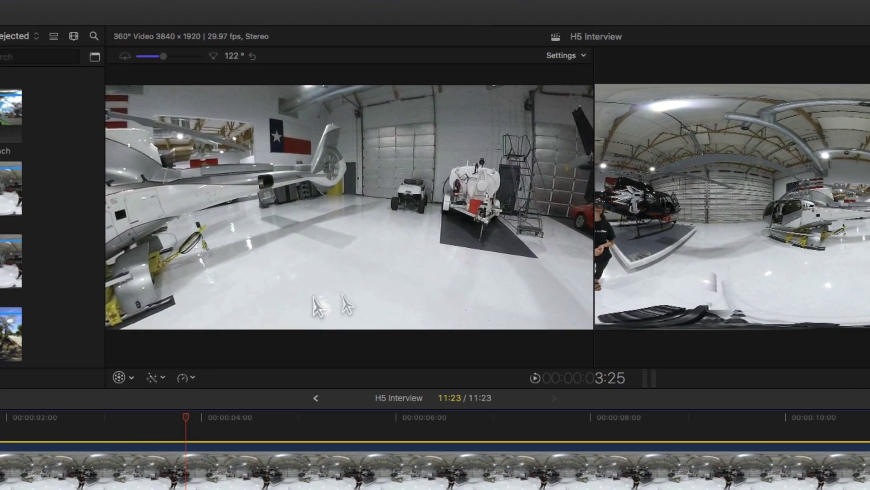
{"action": "left_click", "coordinate": [138, 382]}
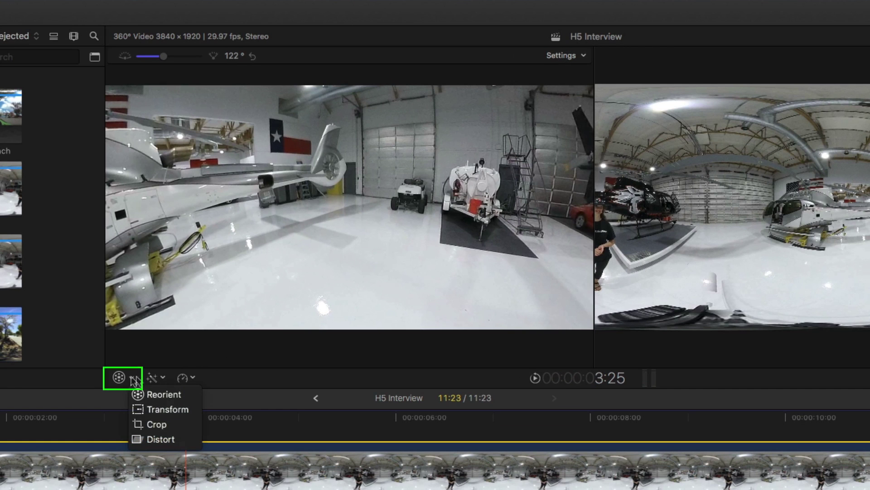
{"action": "left_click", "coordinate": [147, 425]}
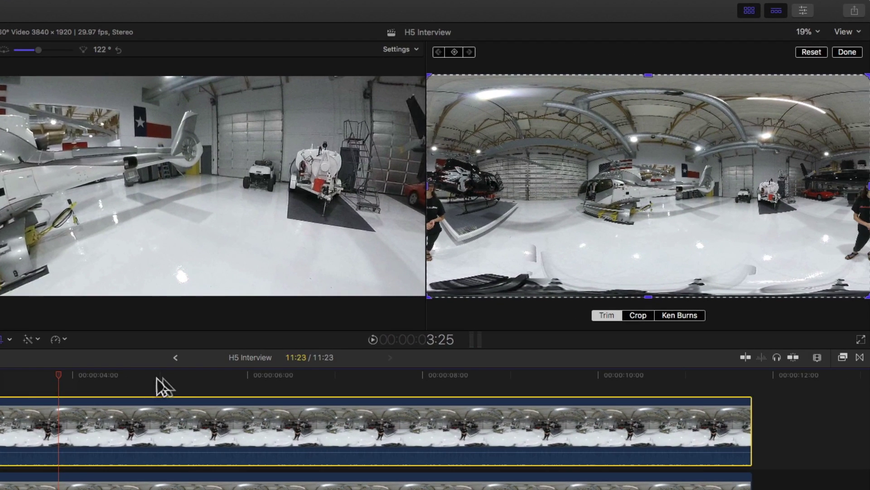
{"action": "left_click_drag", "start_coordinate": [259, 216], "coordinate": [76, 220]}
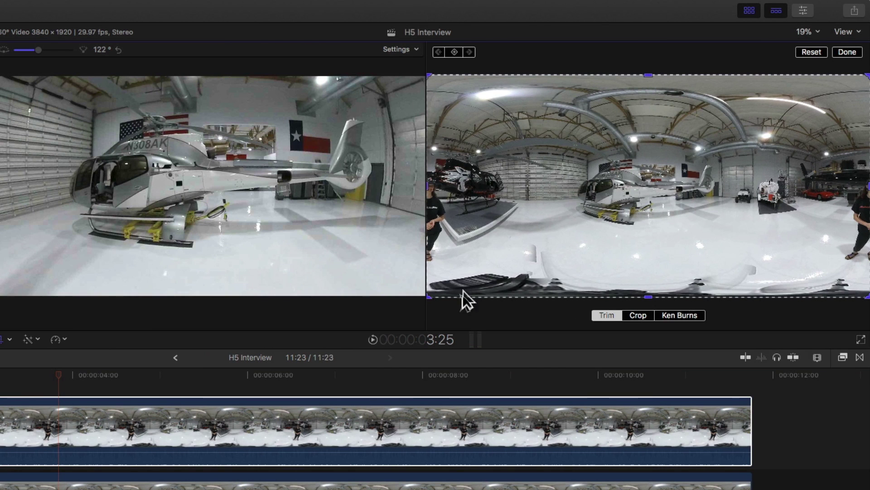
{"action": "left_click_drag", "start_coordinate": [440, 306], "coordinate": [558, 307]}
{"action": "left_click_drag", "start_coordinate": [867, 299], "coordinate": [654, 303]}
{"action": "left_click_drag", "start_coordinate": [606, 79], "coordinate": [603, 194]}
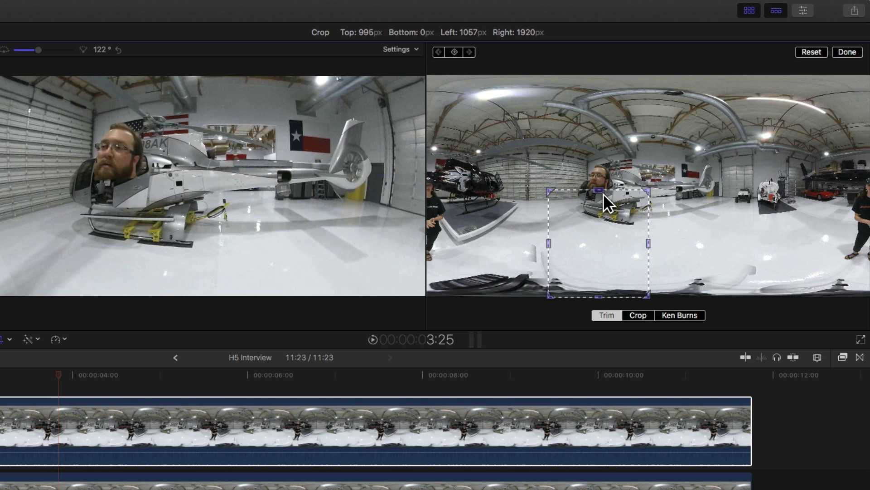
{"action": "left_click_drag", "start_coordinate": [603, 194], "coordinate": [608, 165]}
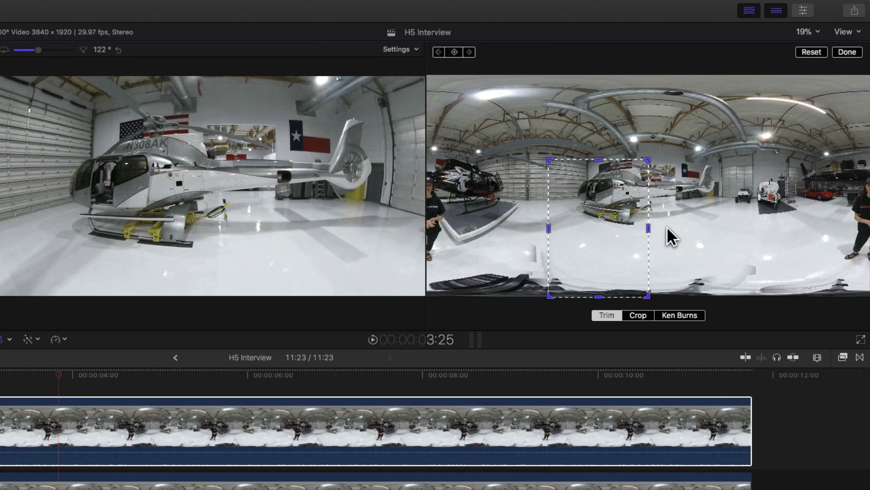
Play the layered clips from the start while looking at the woman beside the black helicopter in the 360° viewer
{"action": "left_click_drag", "start_coordinate": [190, 238], "coordinate": [268, 237]}
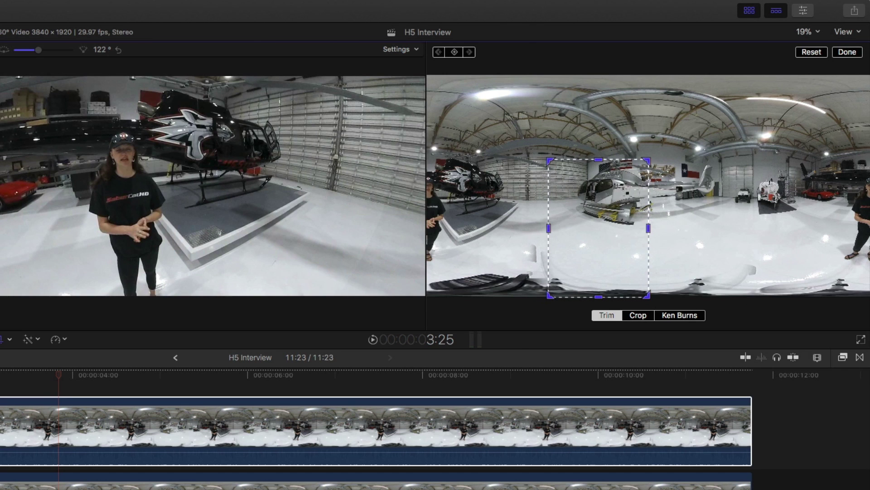
{"action": "left_click", "coordinate": [1, 426]}
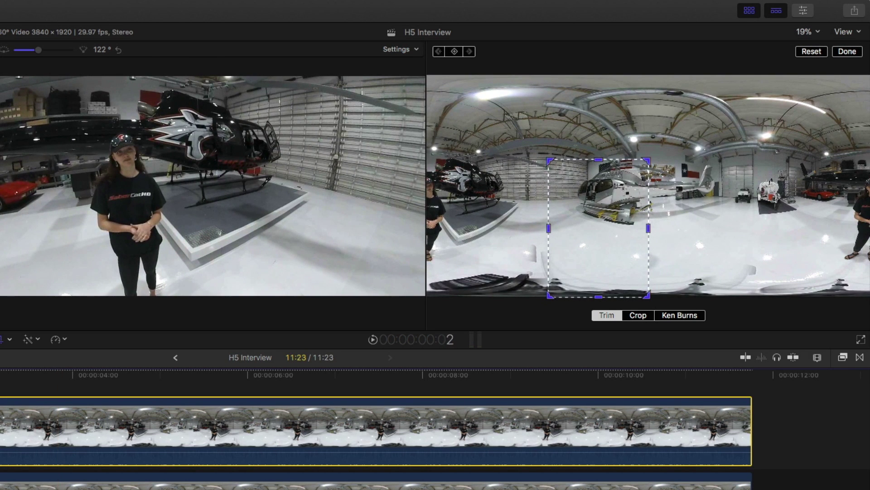
{"action": "key", "text": "space"}
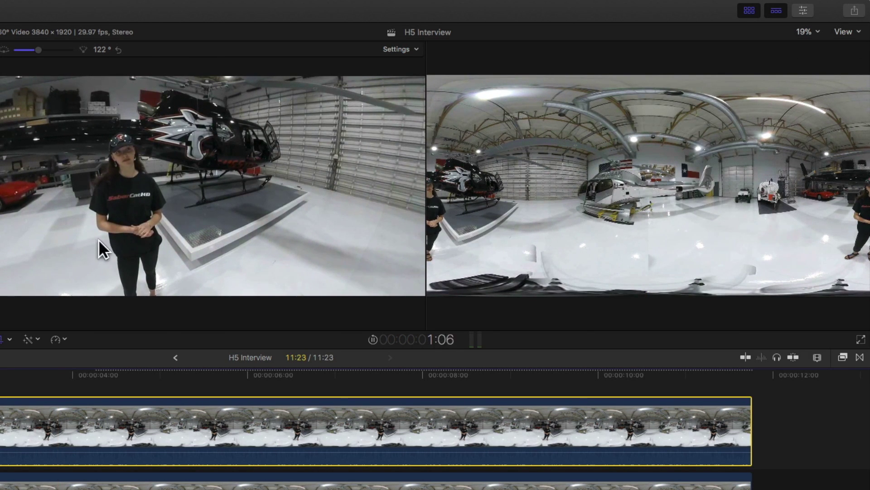
{"action": "left_click_drag", "start_coordinate": [184, 219], "coordinate": [349, 196]}
{"action": "key", "text": "space"}
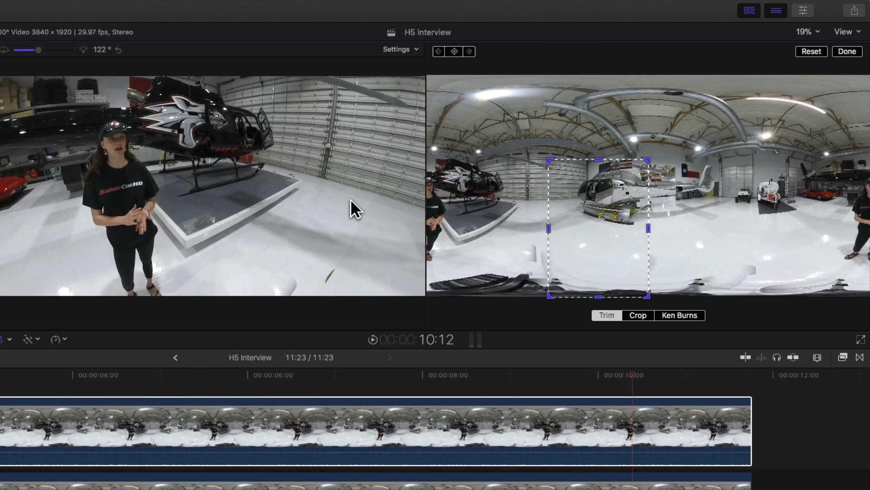
Switch from Crop to the Reorient tool and try to reorient the H5 Clean Plate clip on its own
{"action": "left_click", "coordinate": [4, 341]}
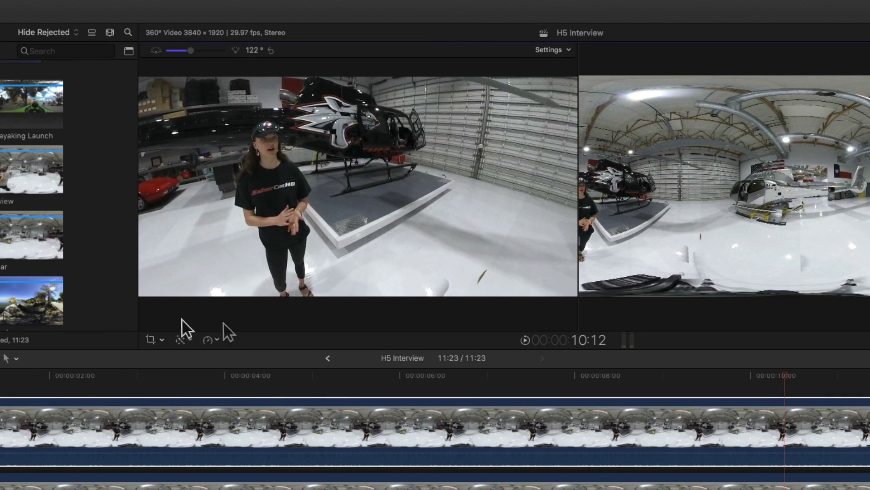
{"action": "left_click", "coordinate": [160, 339]}
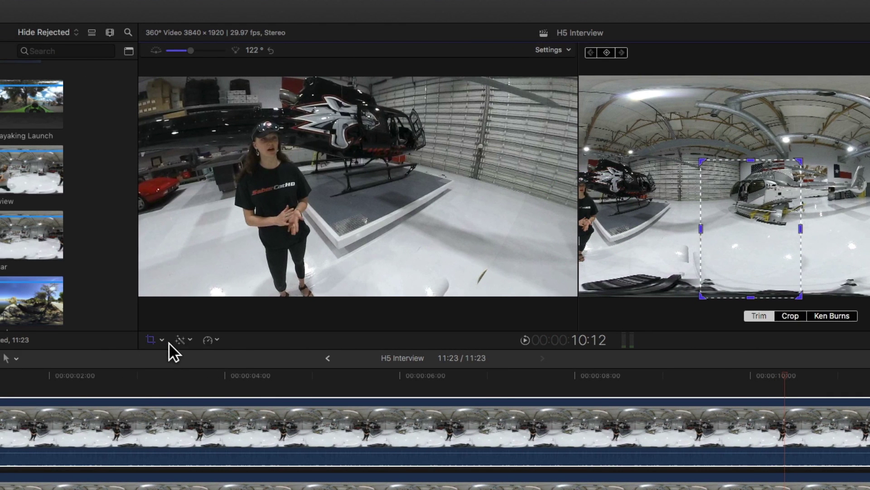
{"action": "left_click", "coordinate": [167, 342]}
{"action": "left_click", "coordinate": [176, 353]}
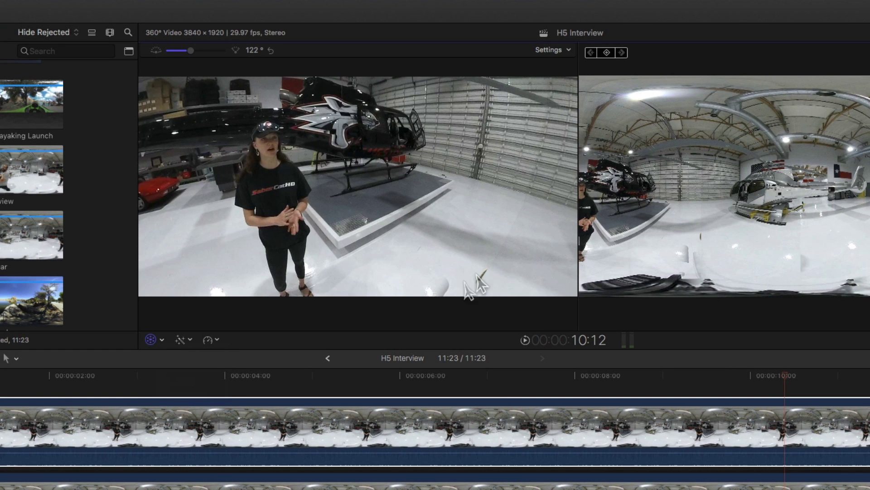
{"action": "left_click_drag", "start_coordinate": [816, 234], "coordinate": [739, 233]}
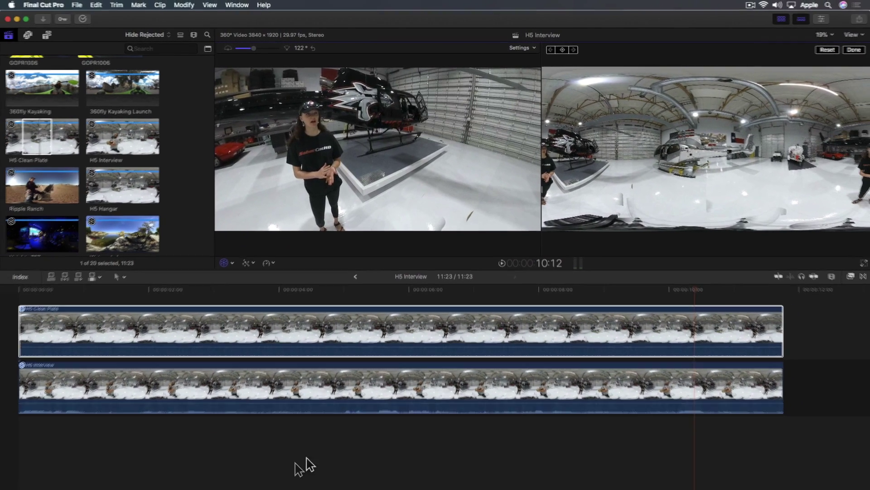
Combine the H5 Clean Plate and H5 Interview clips into a compound clip named H5 CC
{"action": "left_click", "coordinate": [316, 451]}
{"action": "left_click_drag", "start_coordinate": [391, 445], "coordinate": [363, 341]}
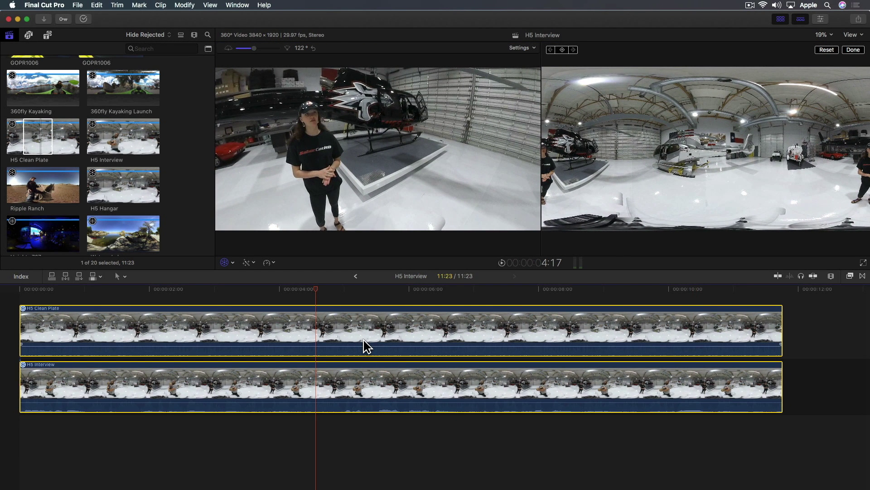
{"action": "key", "text": "alt+g"}
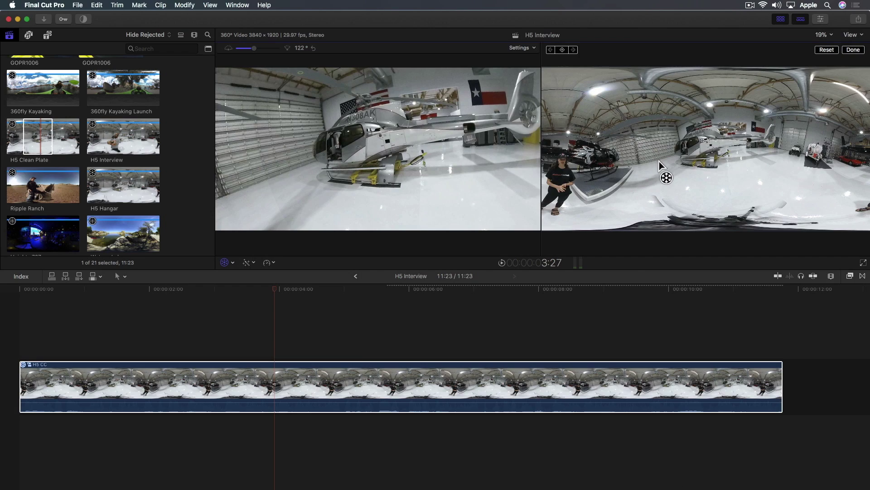
Reorient the H5 CC compound clip so the woman by the black helicopter is centred and the horizon is level
{"action": "left_click_drag", "start_coordinate": [696, 166], "coordinate": [535, 200]}
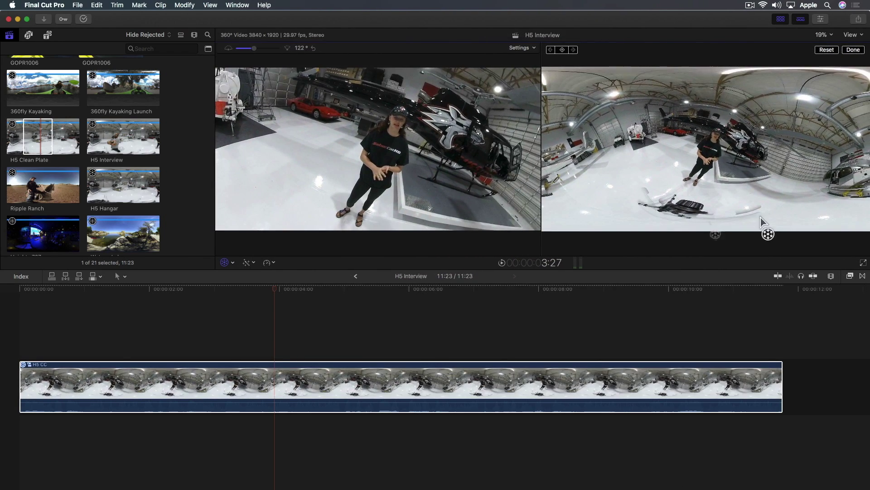
{"action": "left_click_drag", "start_coordinate": [830, 181], "coordinate": [823, 161]}
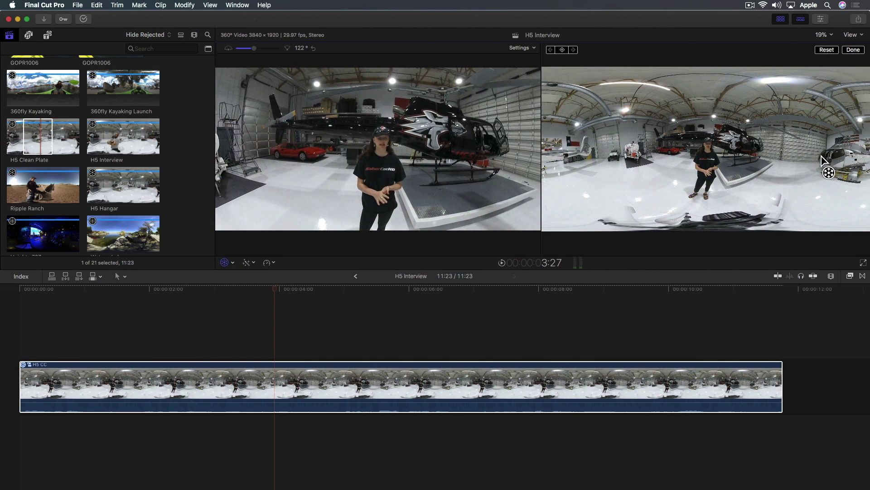
{"action": "mouse_move", "coordinate": [823, 158]}
{"action": "left_mouse_down"}
{"action": "mouse_move", "coordinate": [848, 159]}
{"action": "mouse_move", "coordinate": [821, 159]}
{"action": "left_mouse_up"}
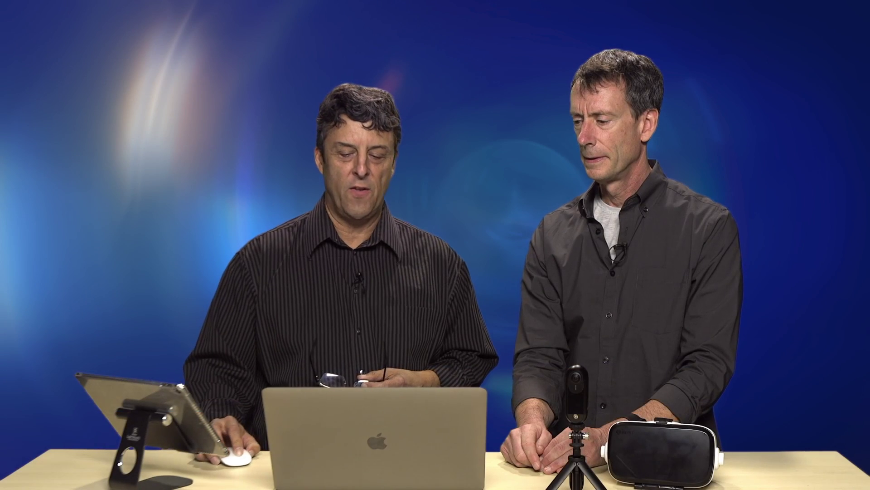